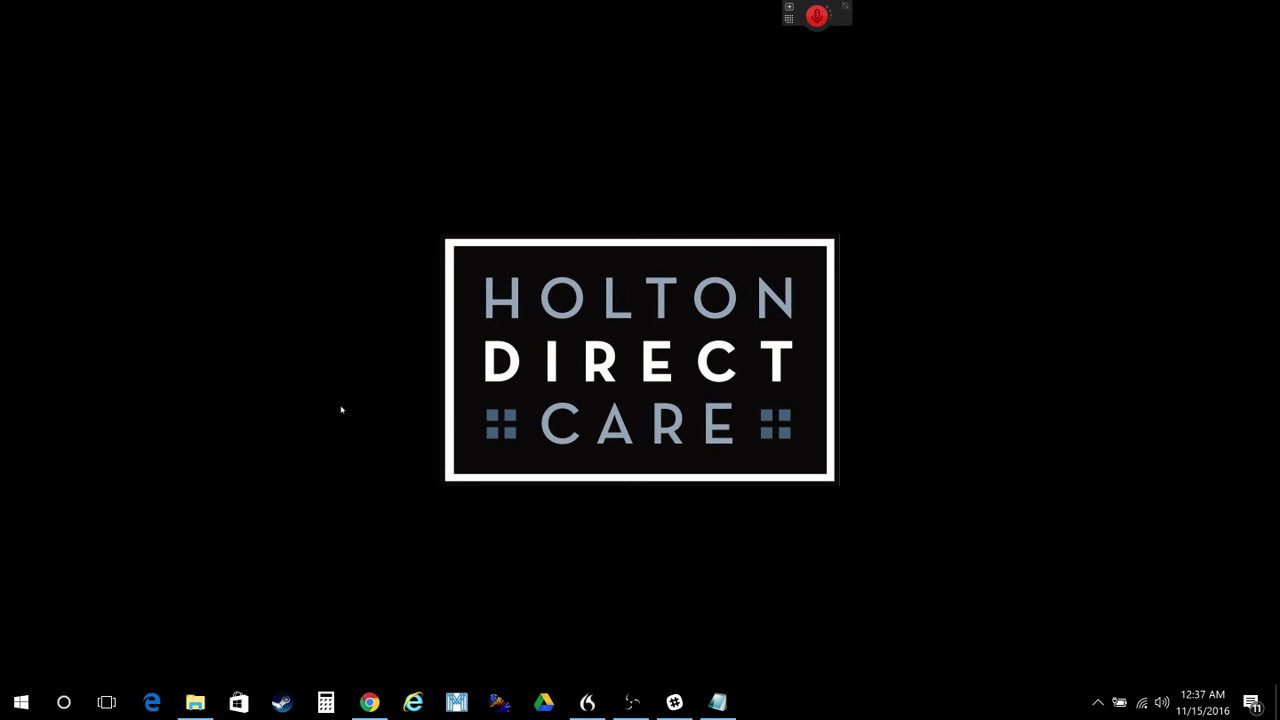
# - In Notepad, expand abx, Abx and ABX into antibiotics, Antibiotics and ANTIBIOTICS
pyautogui.click(718, 702)
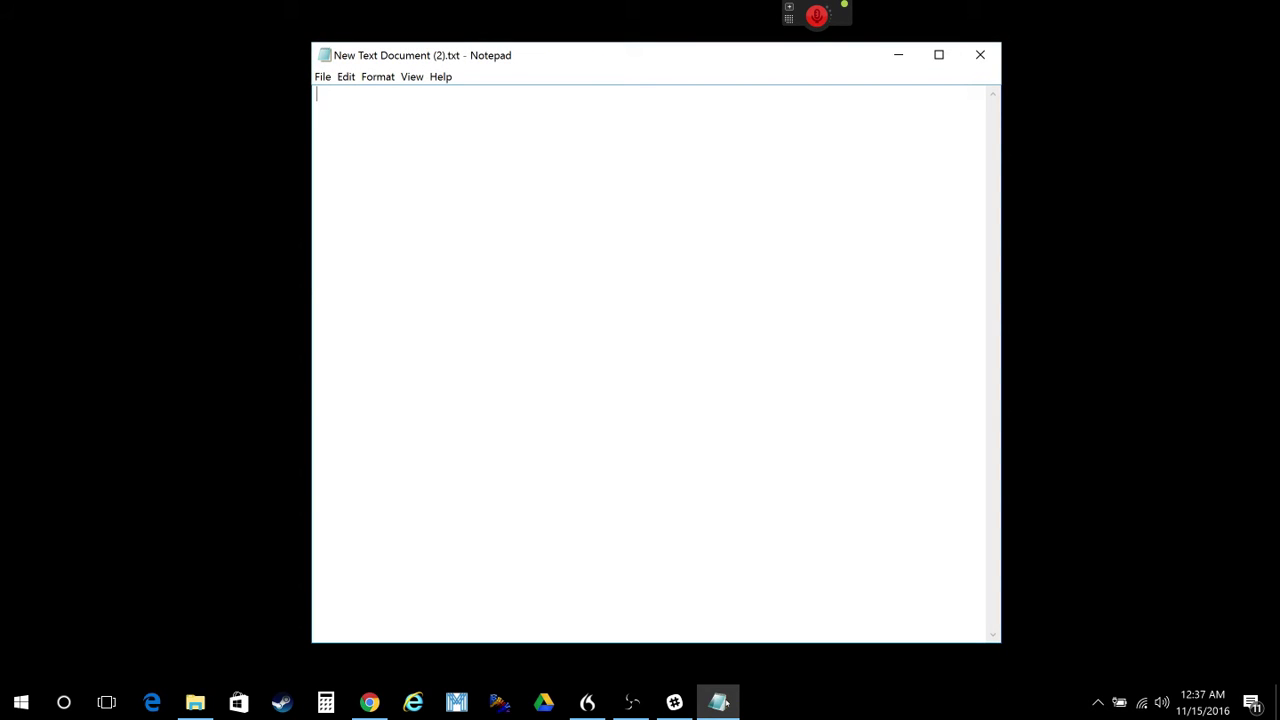
pyautogui.write('abx')
pyautogui.write(' A')
pyautogui.write('bs')
pyautogui.press('BackSpace')
pyautogui.write('x ')
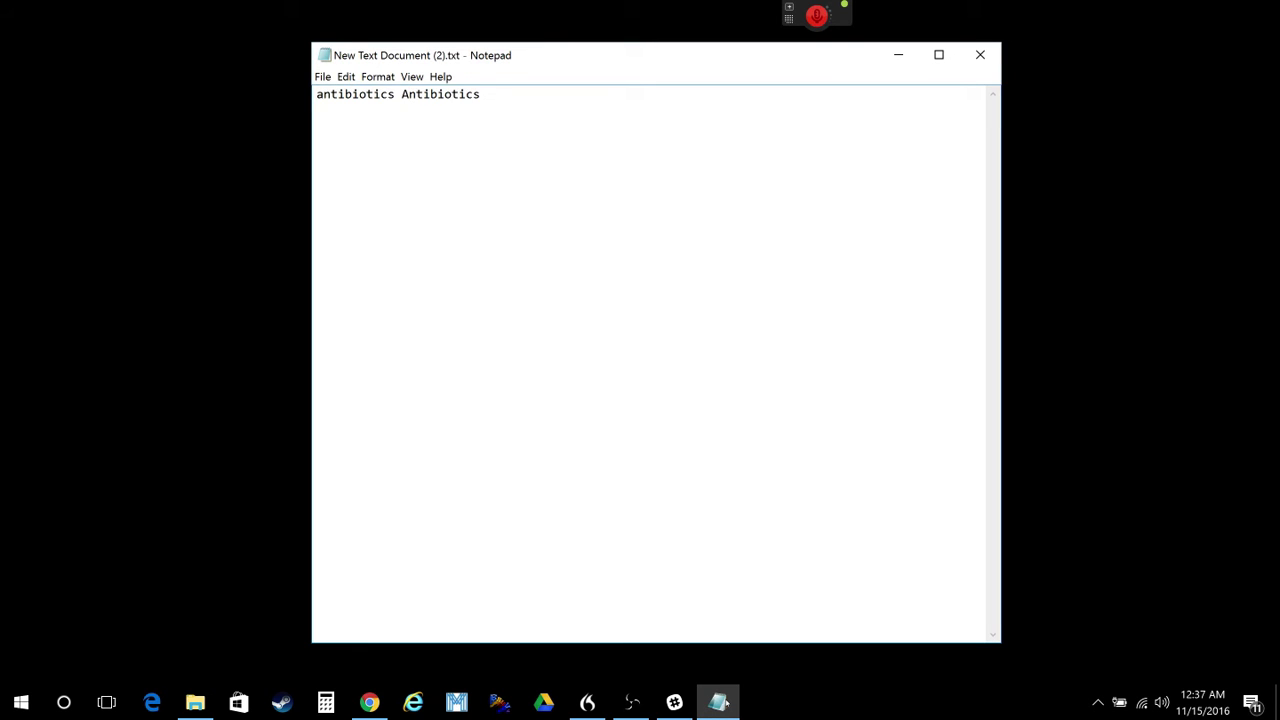
pyautogui.write('ABX')
# - On a new line, expand rom and ROM into range of motion, then pt and PT
pyautogui.press('Return')
pyautogui.write('rom ')
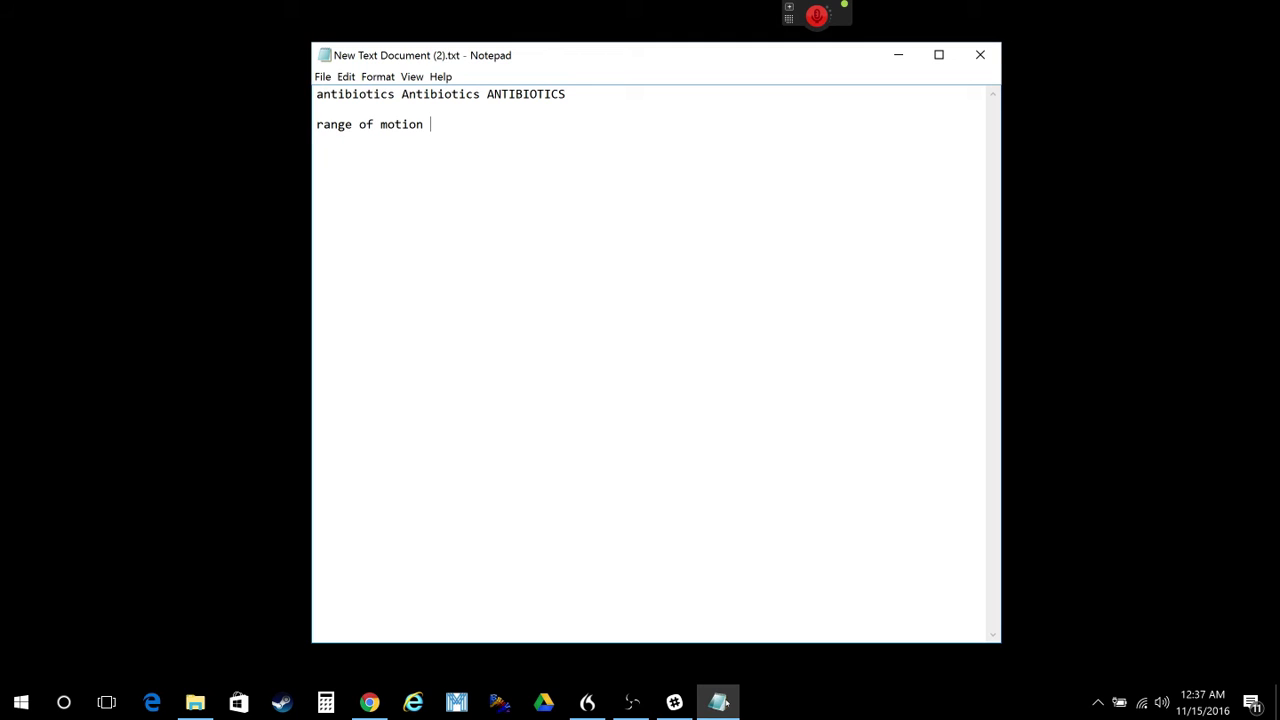
pyautogui.write('ROM')
pyautogui.write('Pt')
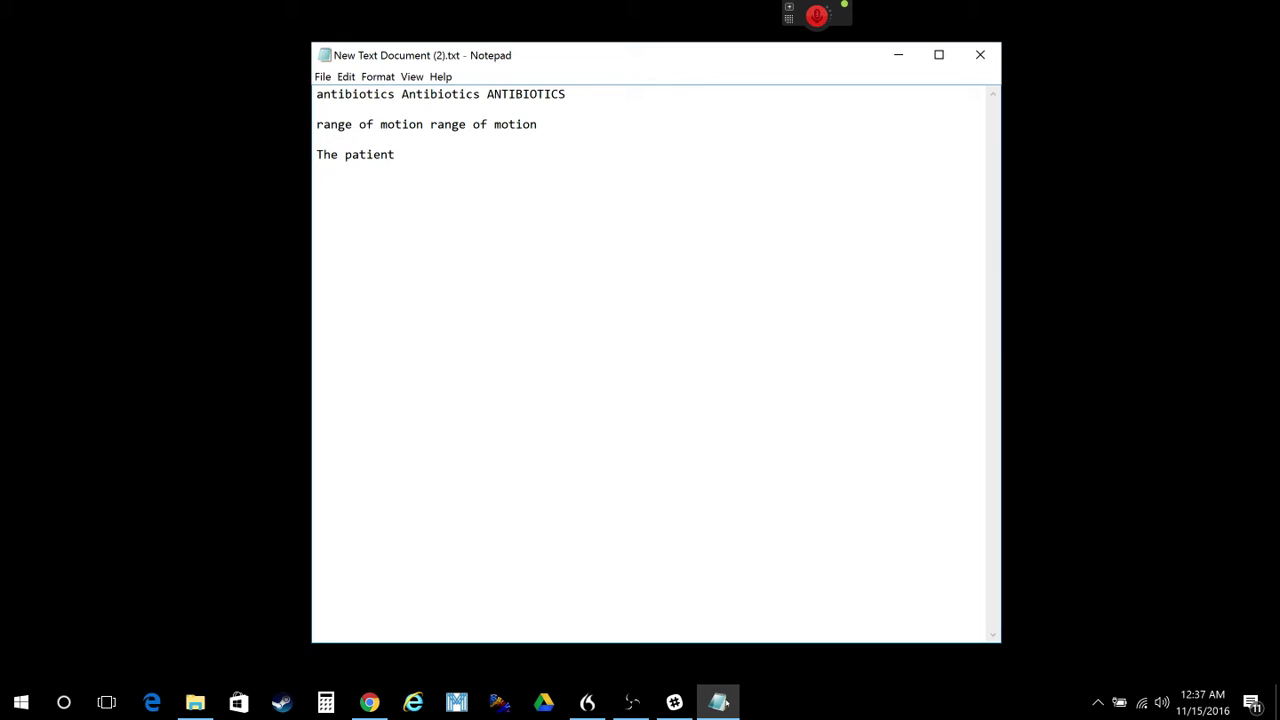
pyautogui.write(' pt PT PT')
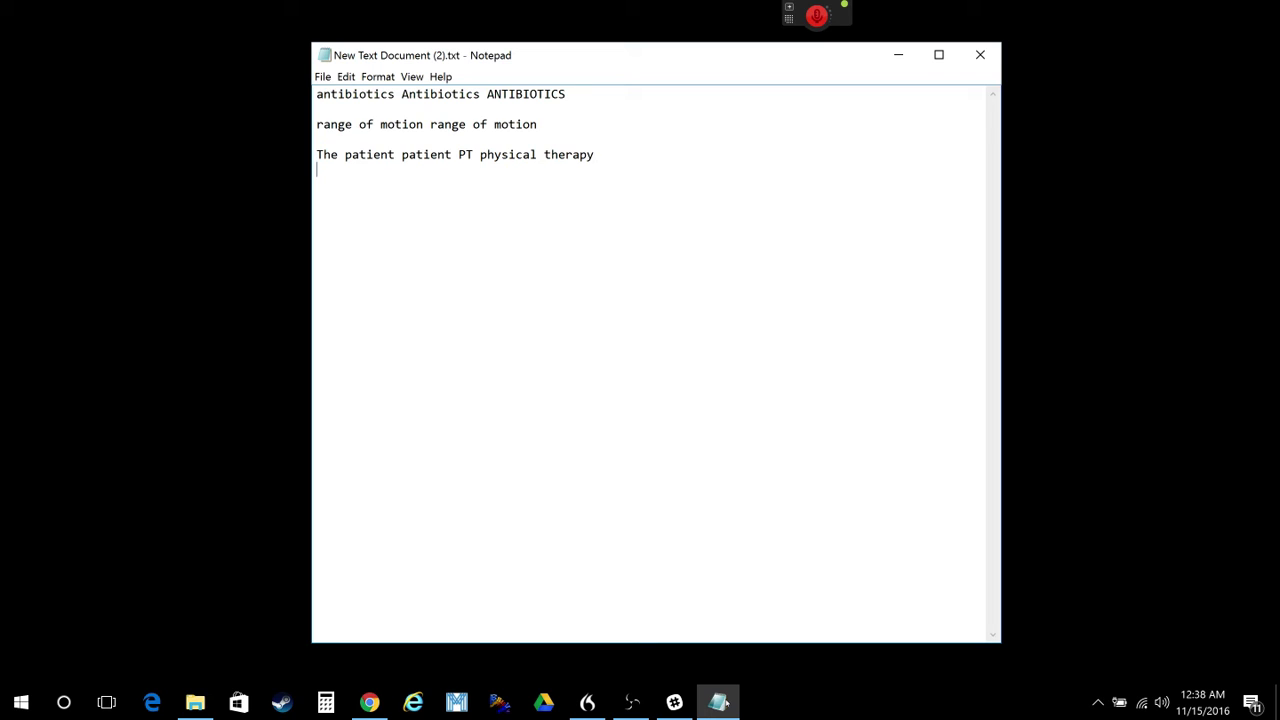
# - Expand sc and precon into the smoking cessation and pre-contemplative paragraphs
pyautogui.press('Return')
pyautogui.press('Return')
pyautogui.write('sc')
pyautogui.press('space')
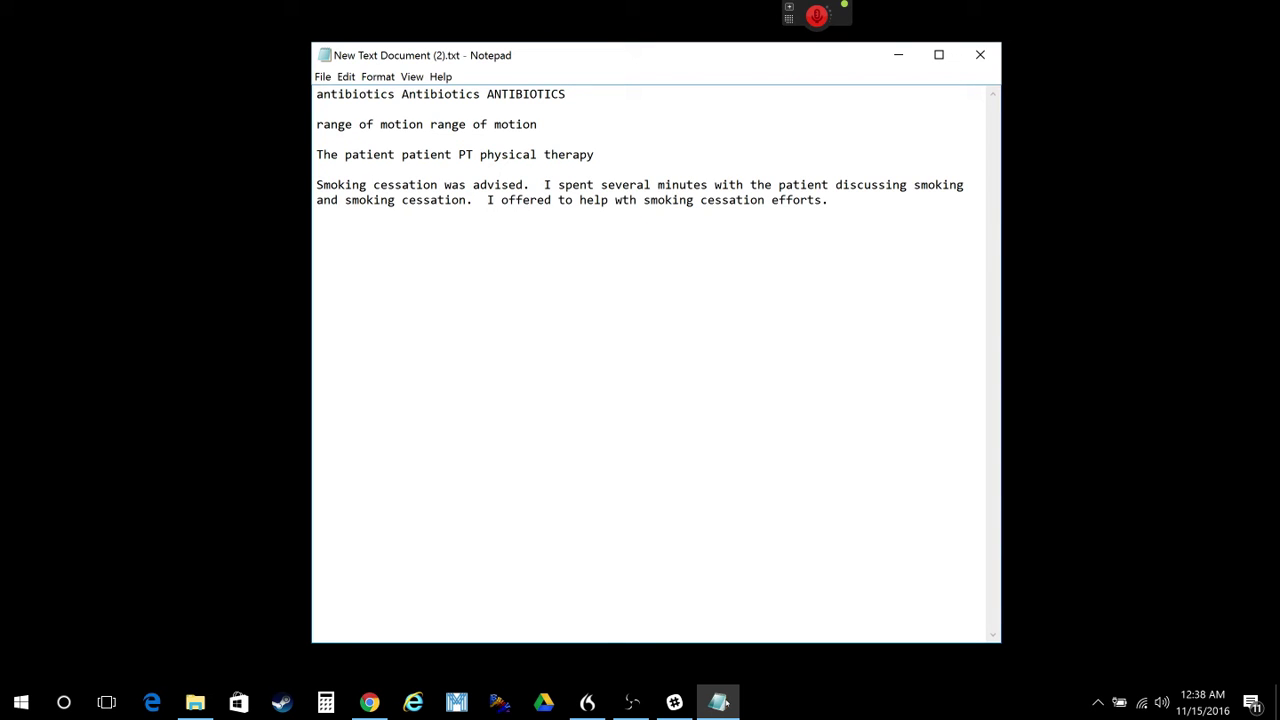
pyautogui.write('precon')
pyautogui.press('space')
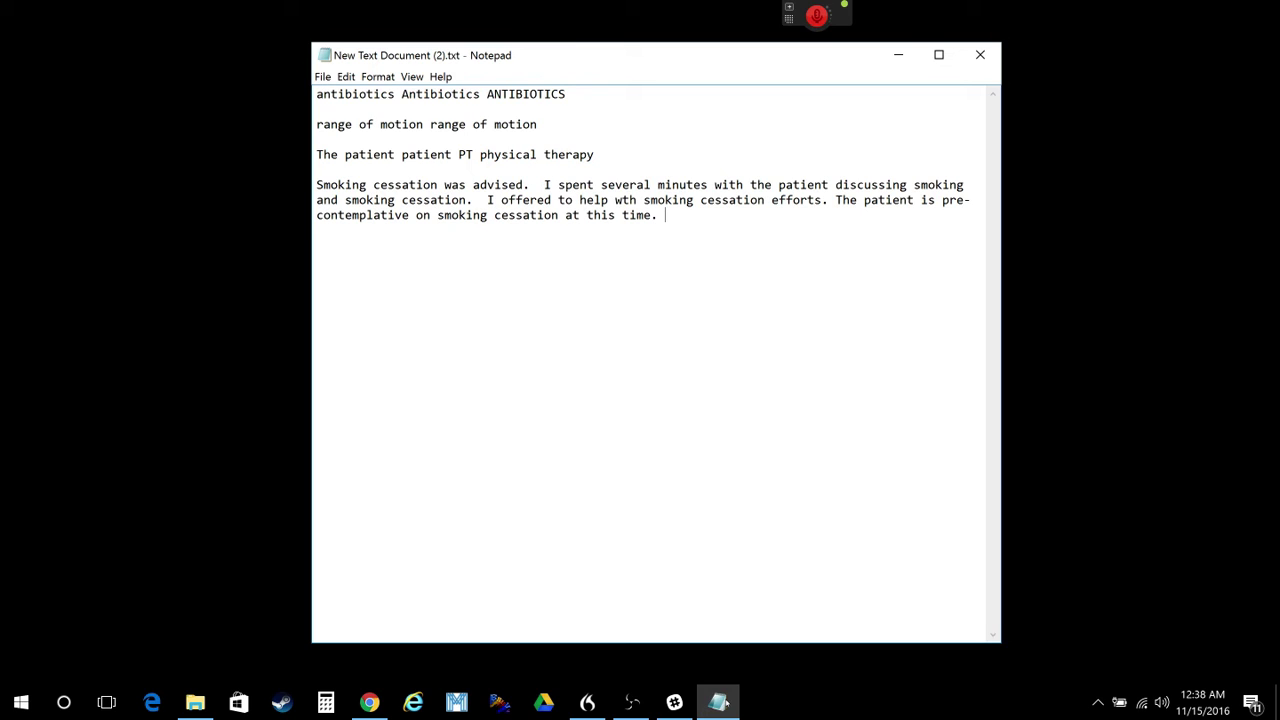
# - Expand nbe into the VITALS line and normal exam block from GENERAL to EXTREMITIES
pyautogui.press('Return')
pyautogui.write('nbe')
pyautogui.press('space')
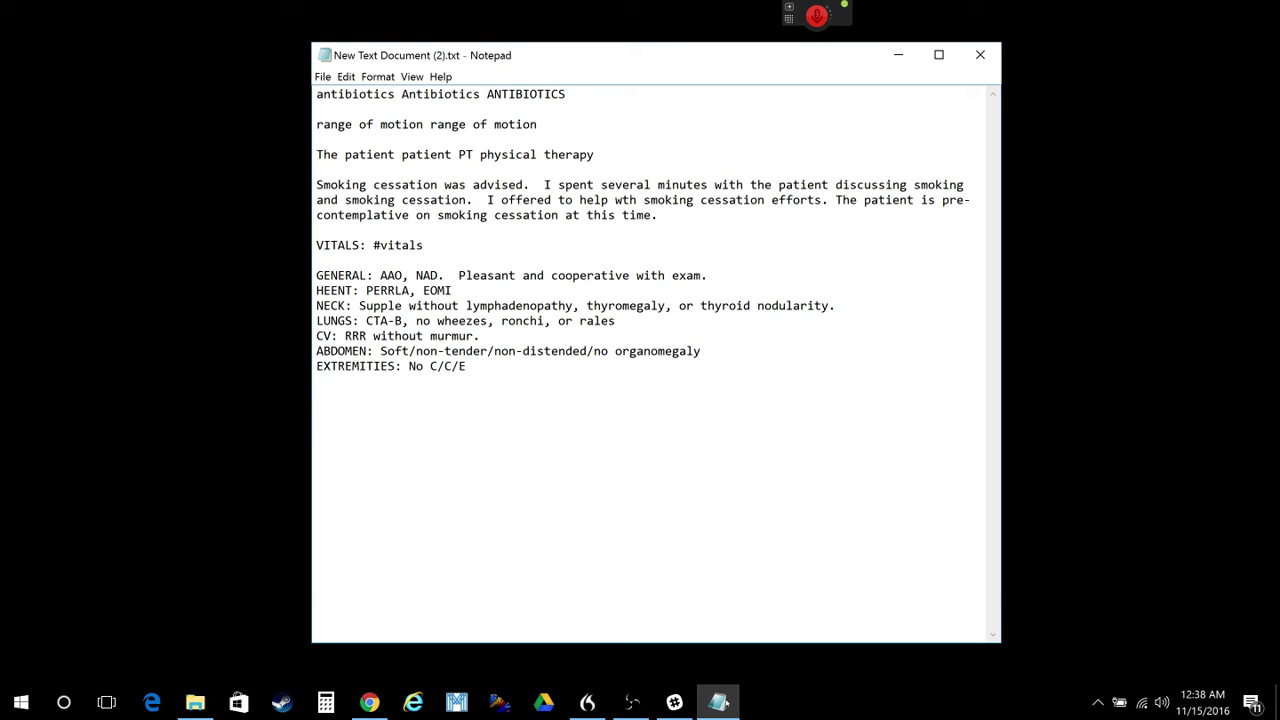
# - Expand kneeinj into the knee injection procedure note below the exam block
pyautogui.press('Return')
pyautogui.press('Return')
pyautogui.write('n')
pyautogui.press('BackSpace')
pyautogui.write('kne')
pyautogui.press('BackSpace')
pyautogui.write('eeinj')
pyautogui.press('space')
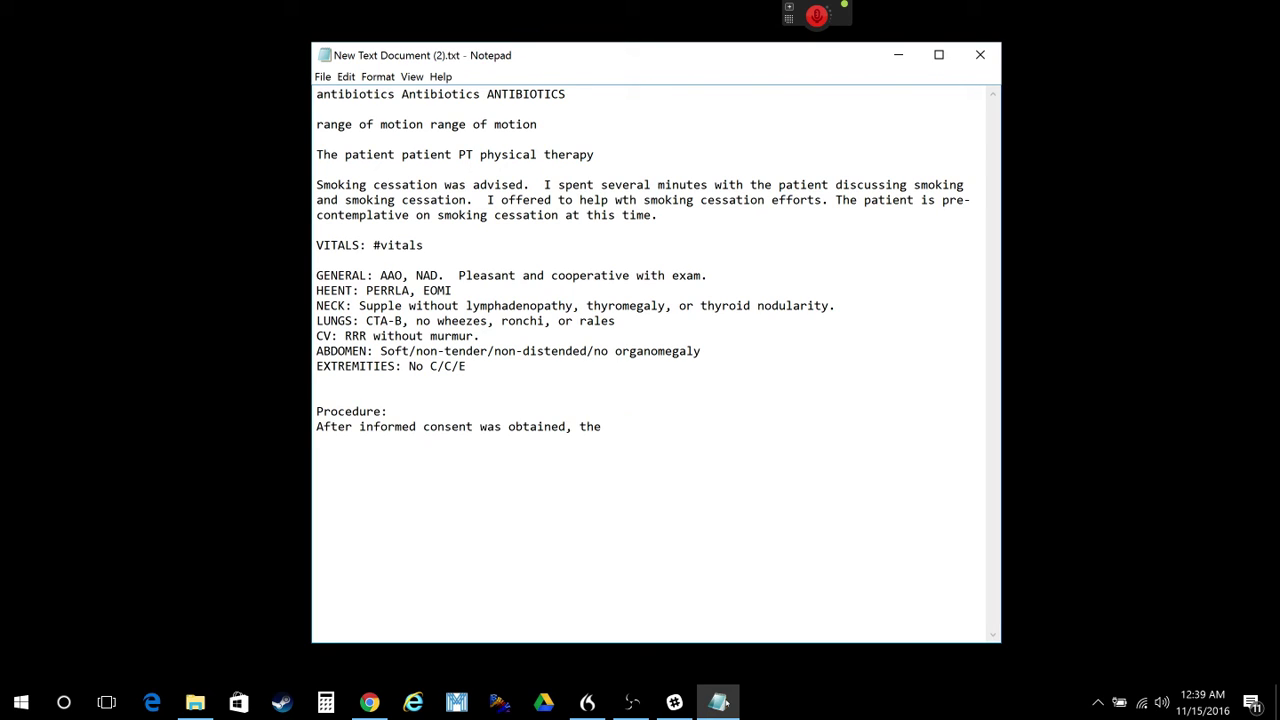
# - Fill the note's side and approach with left and anterior, then clear all text
pyautogui.write('left')
pyautogui.press('Tab')
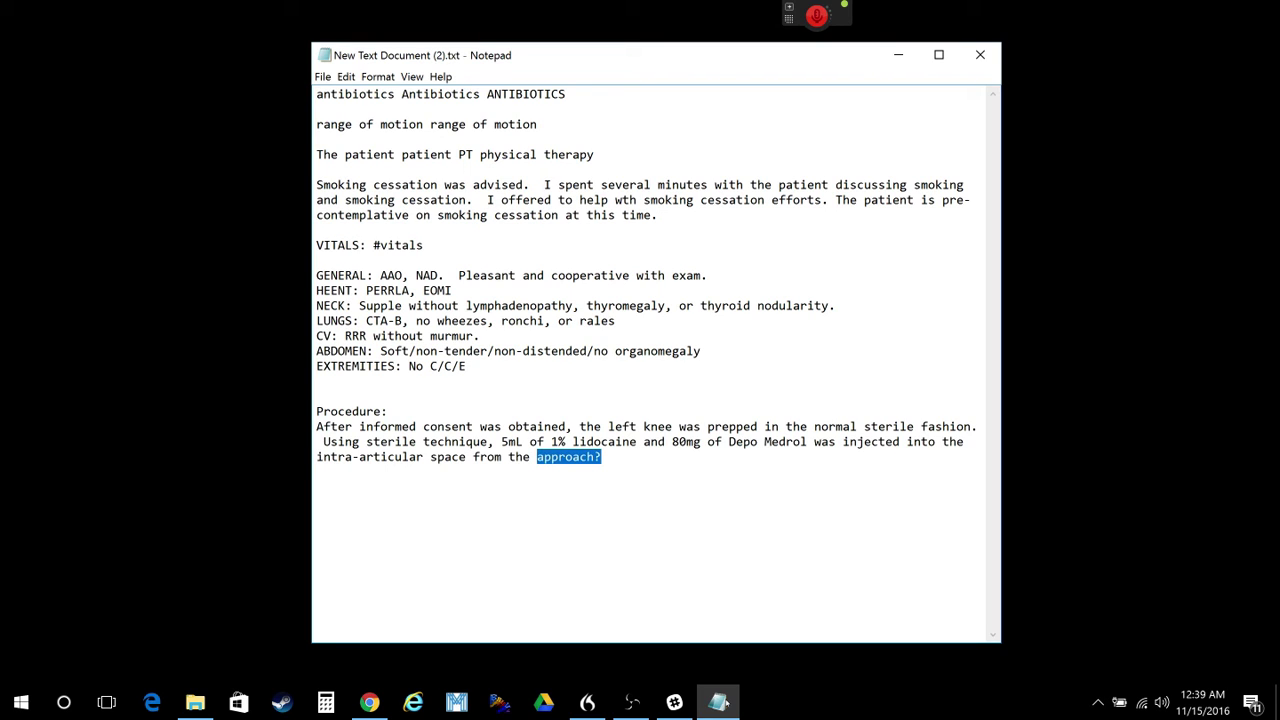
pyautogui.write('anterior a')
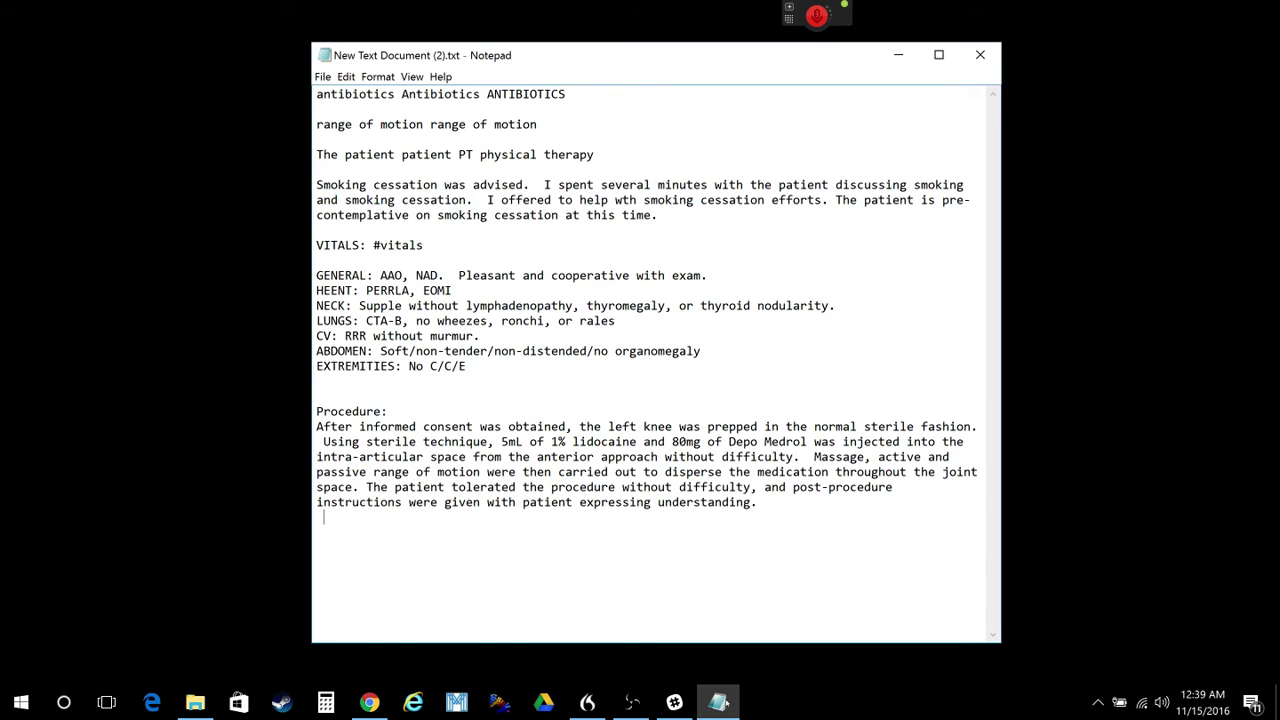
pyautogui.hotkey('ctrl', 'a')
pyautogui.press('Delete')
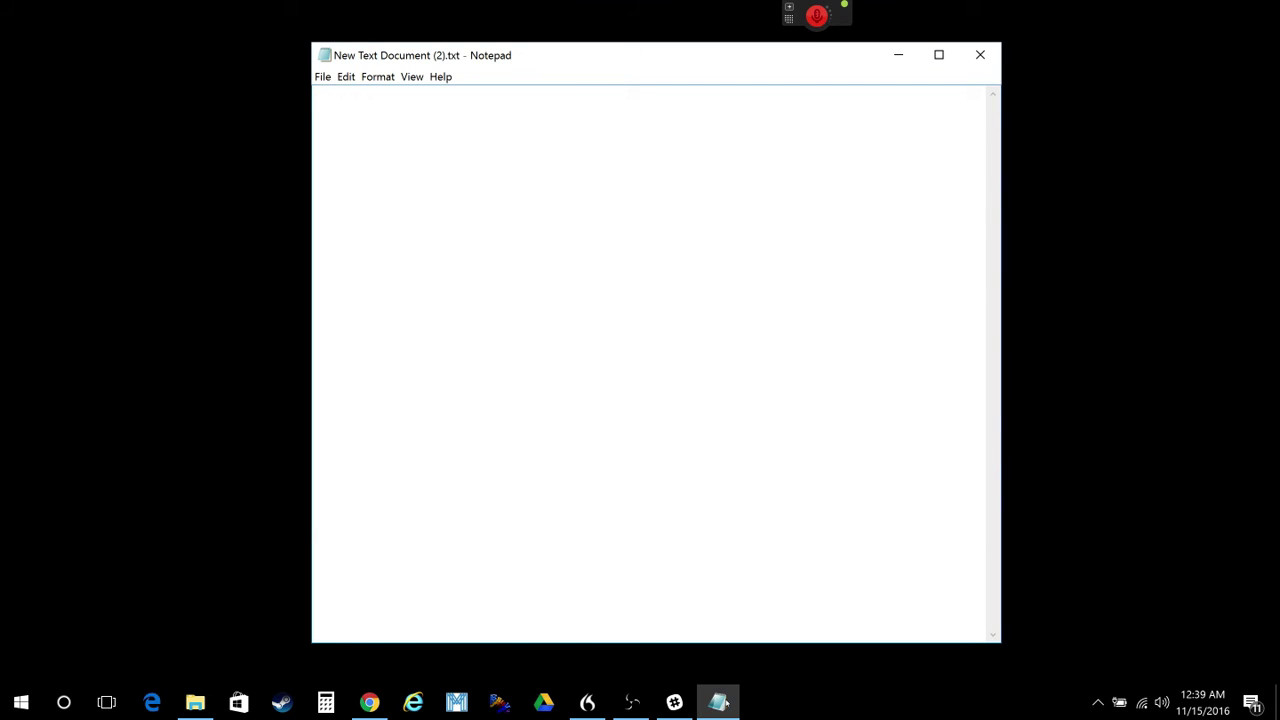
# - Show the Breevy product page in Chrome, then sign into AtlasMD via the login abbreviation
pyautogui.click(377, 711)
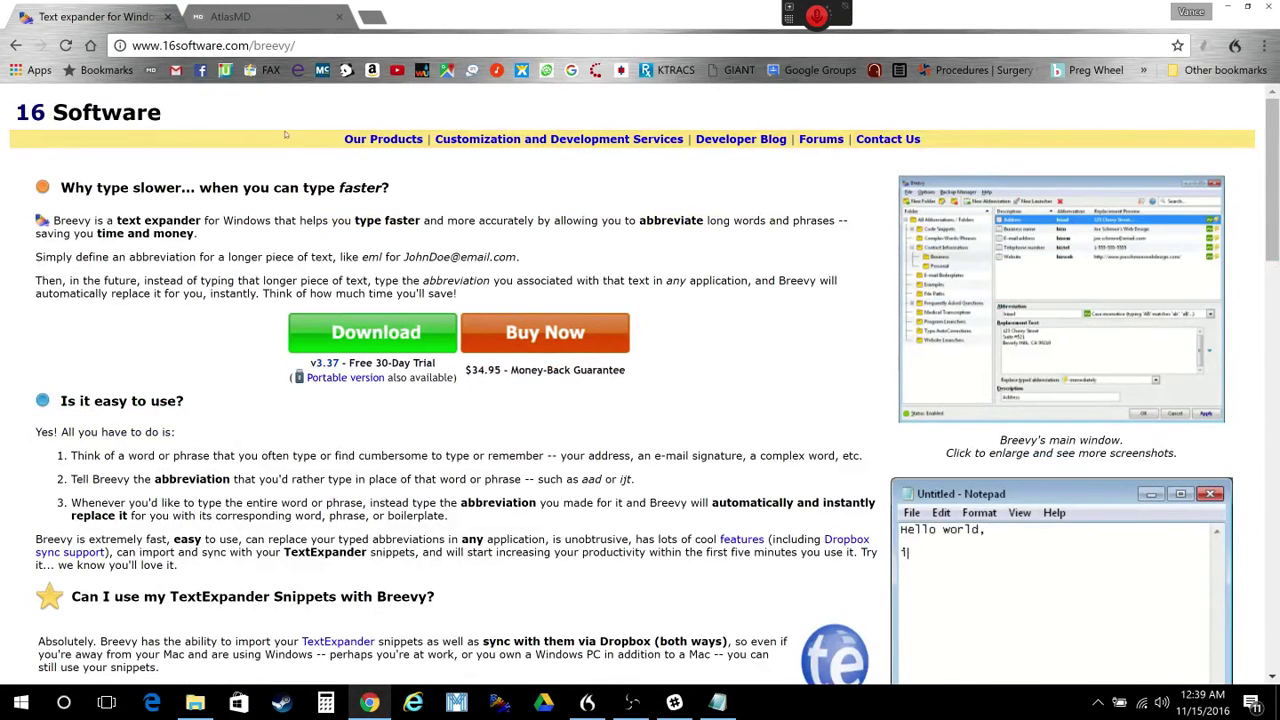
pyautogui.write("jt'.")
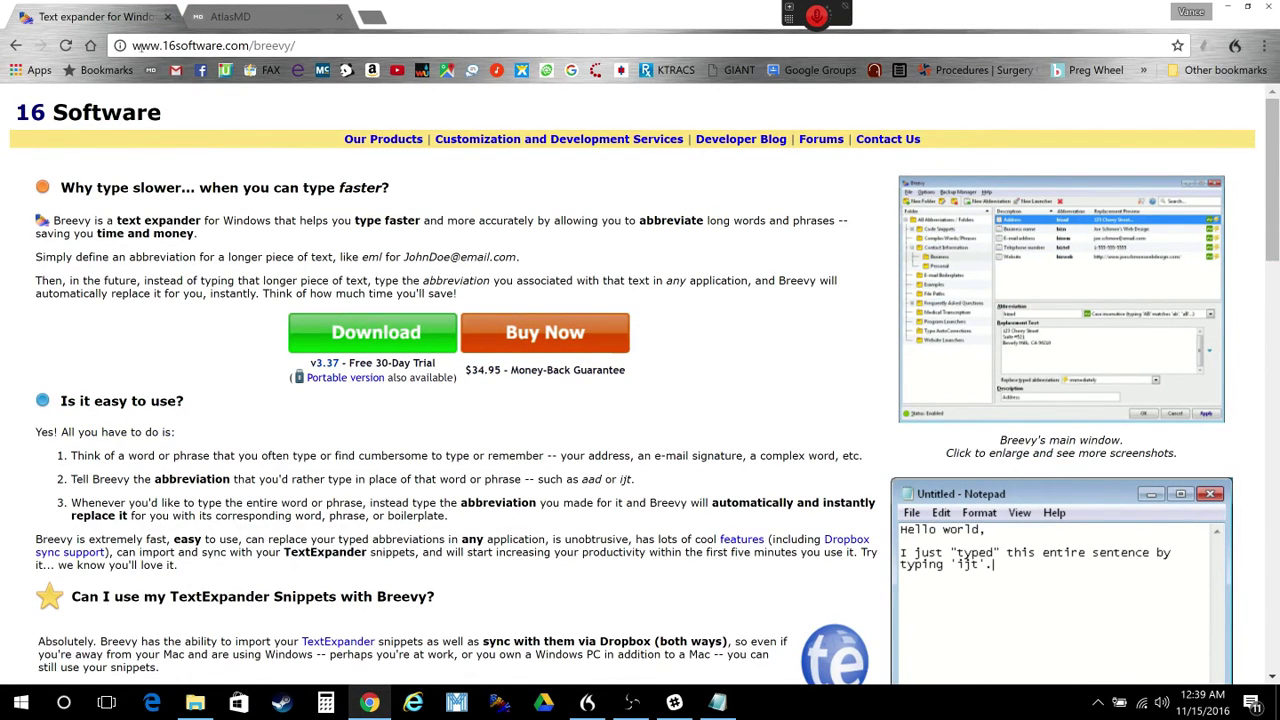
pyautogui.click(283, 28)
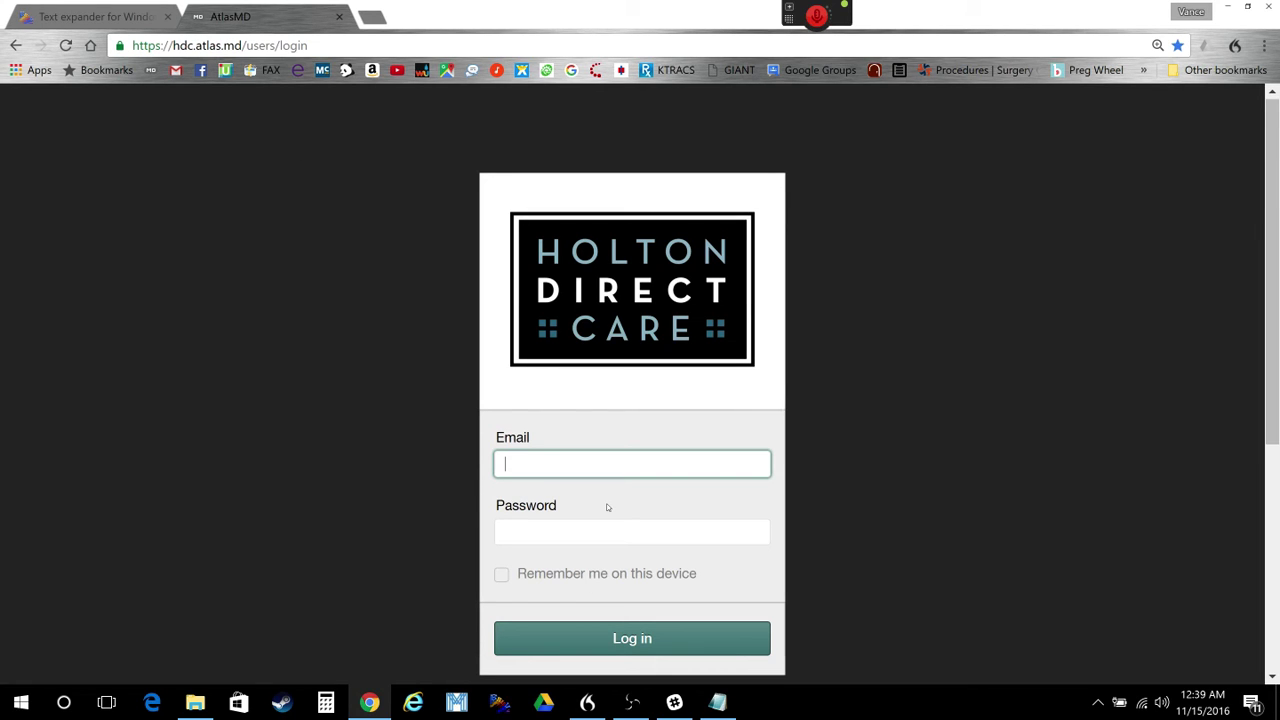
pyautogui.write('d')
pyautogui.press('Return')
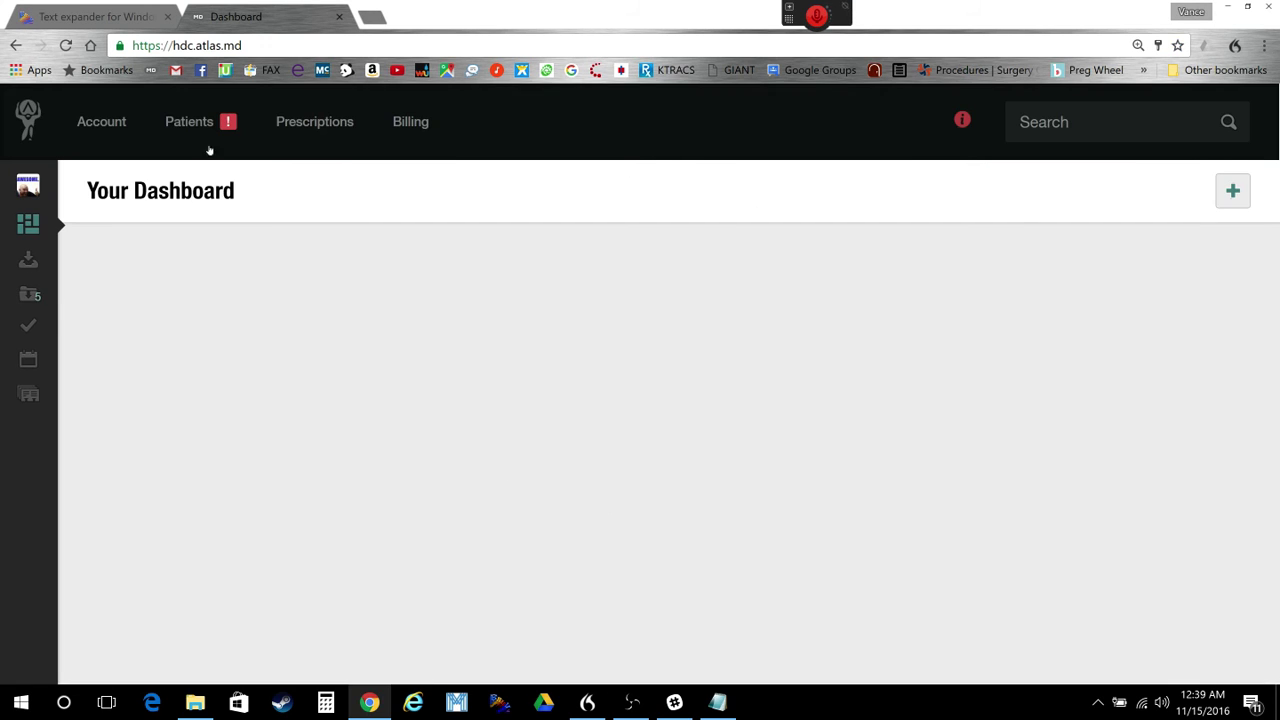
# - Close both Chrome tabs and minimize Notepad to reveal the desktop
pyautogui.click(338, 16)
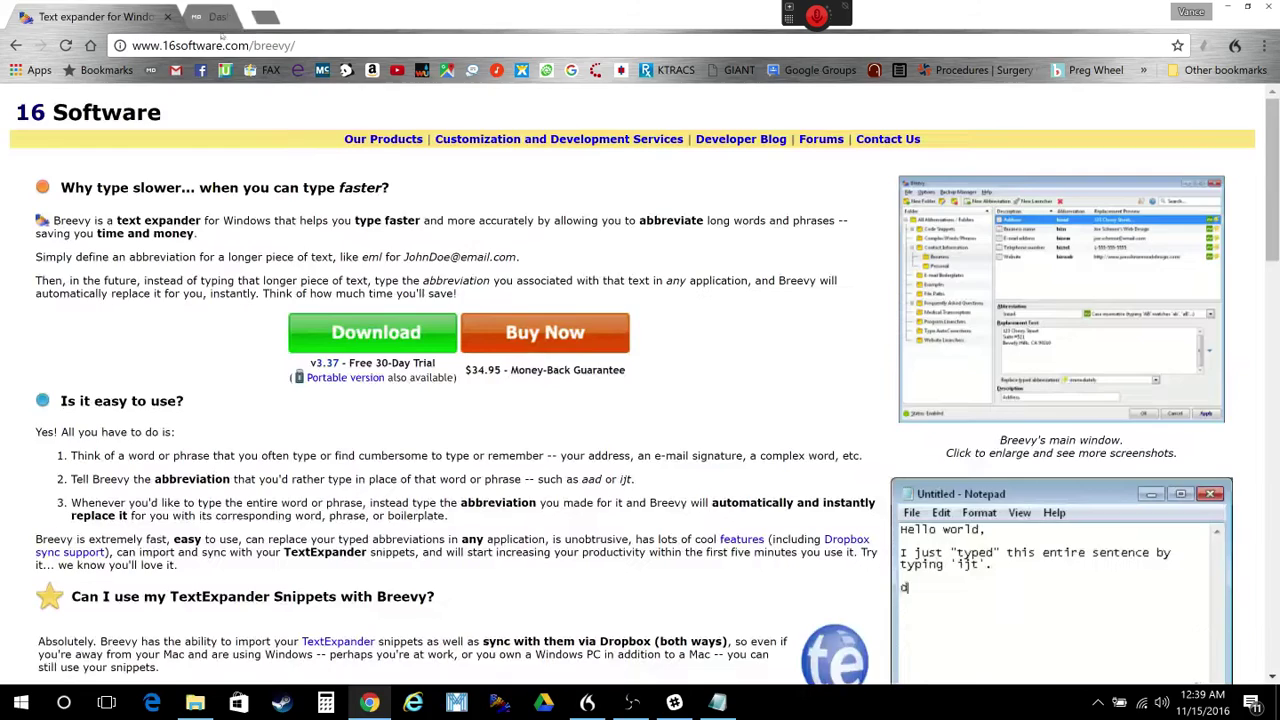
pyautogui.click(168, 17)
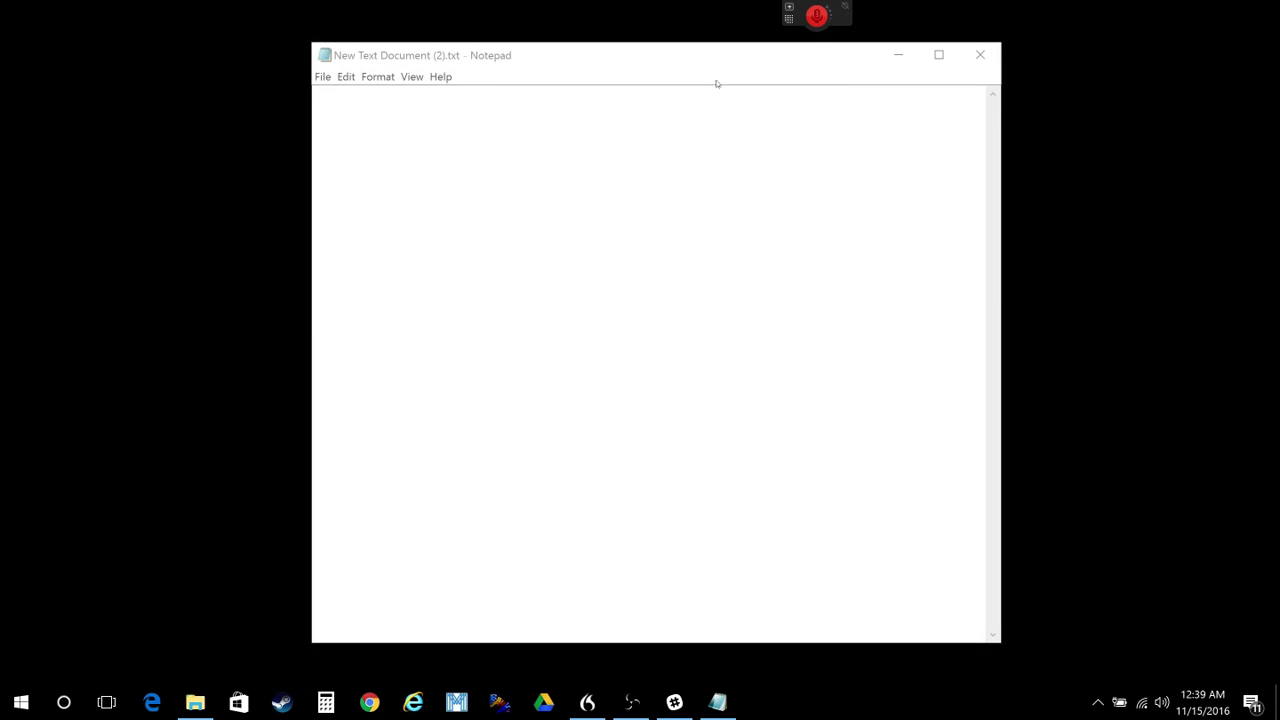
pyautogui.click(897, 55)
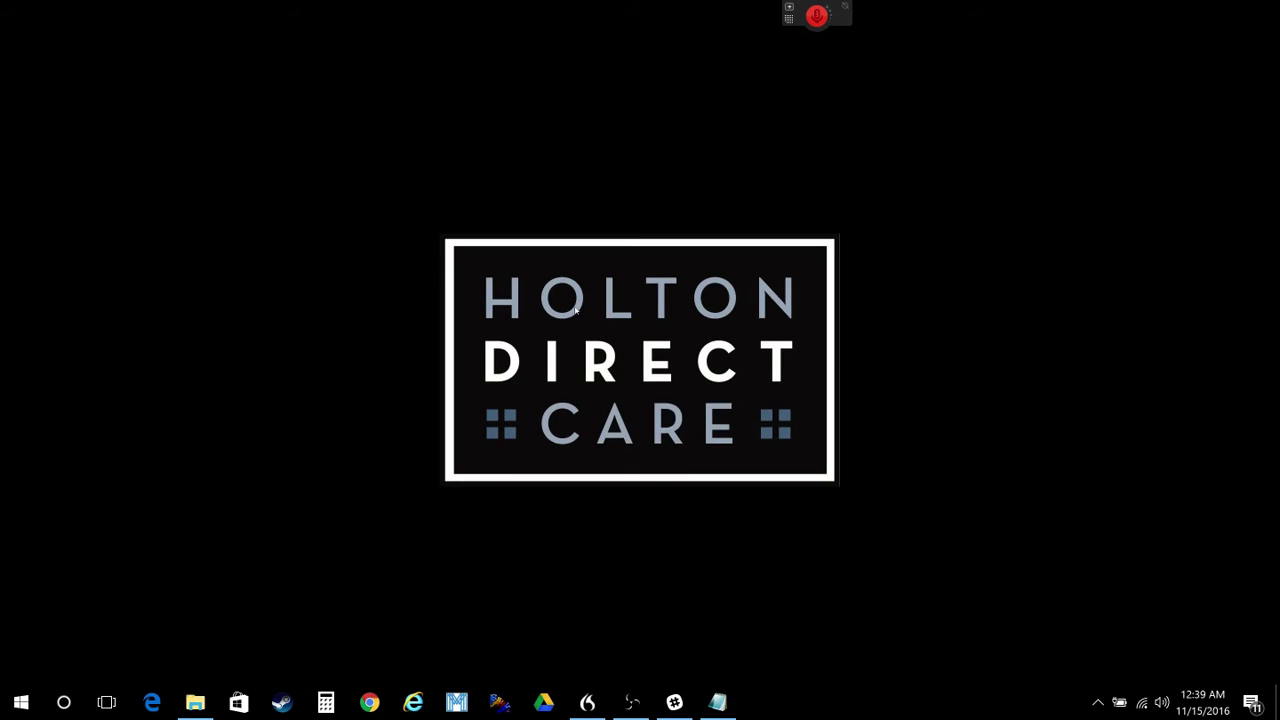
# - Open Breevy and add a blank New Abbreviation entry to the VL - Dosing list
pyautogui.click(499, 702)
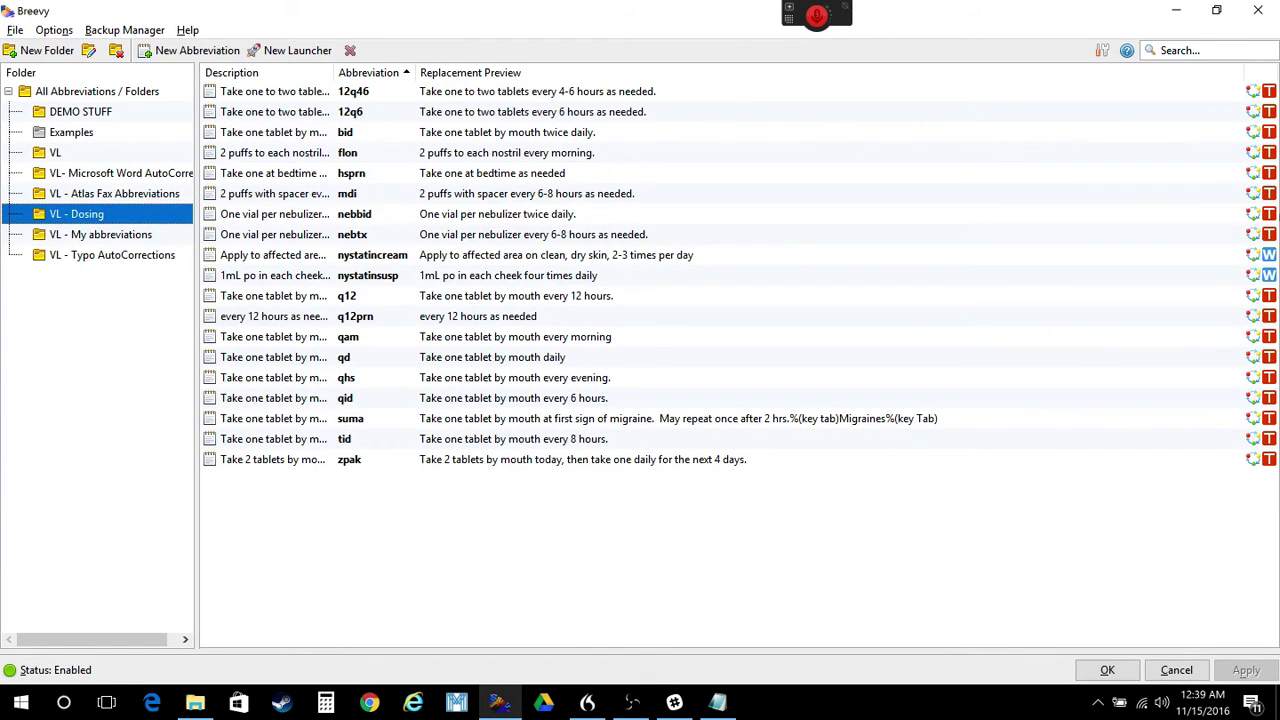
pyautogui.click(180, 50)
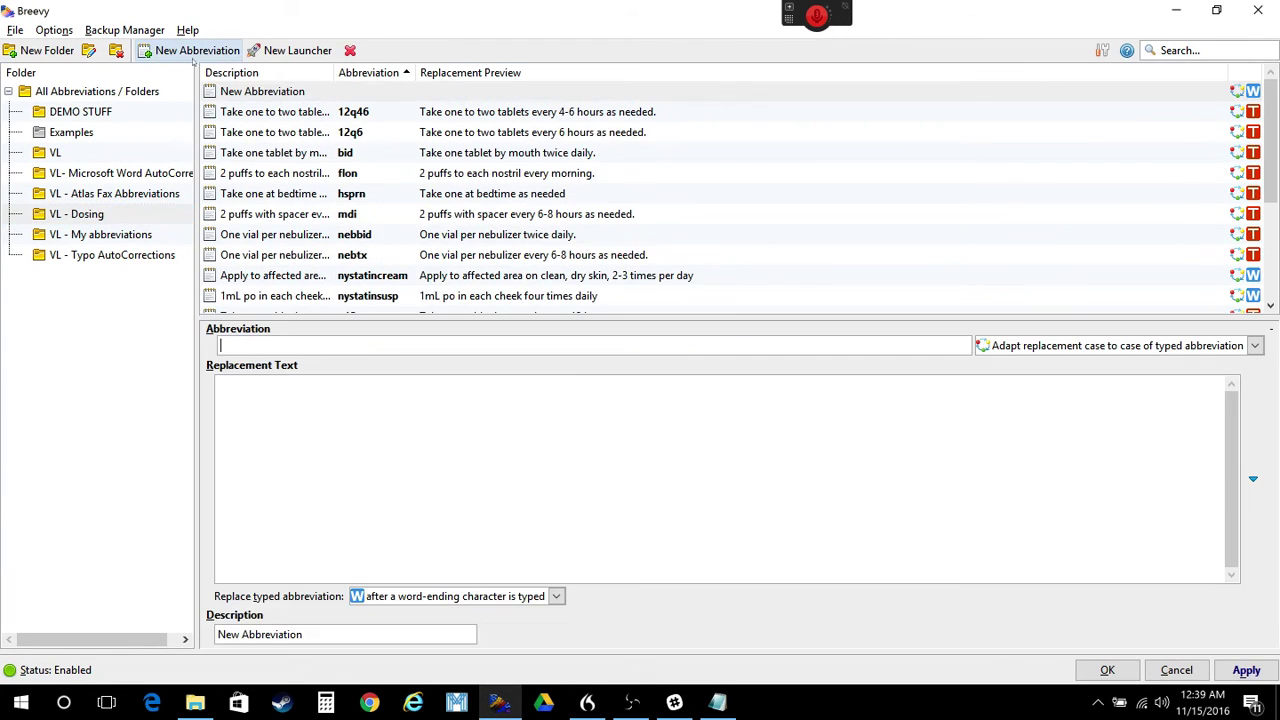
pyautogui.click(227, 345)
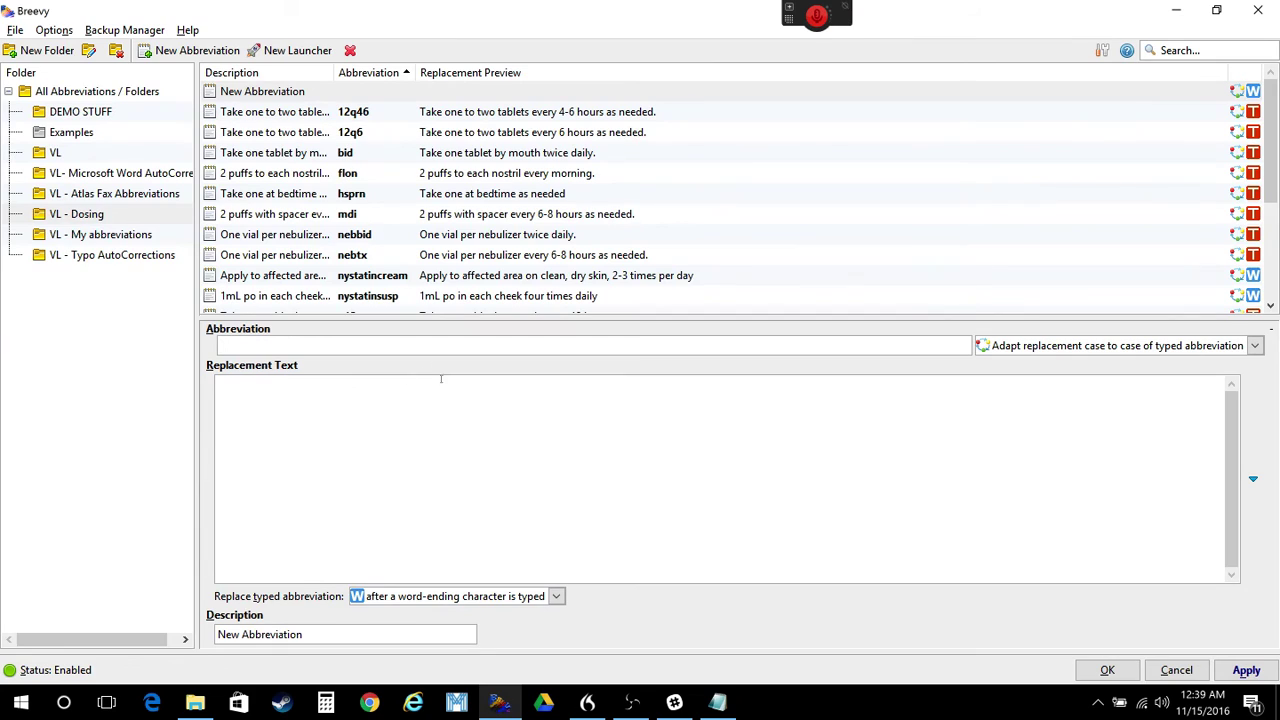
# - Inspect the Replace typed abbreviation and insert options unchanged, then bring Notepad back to front
pyautogui.click(556, 596)
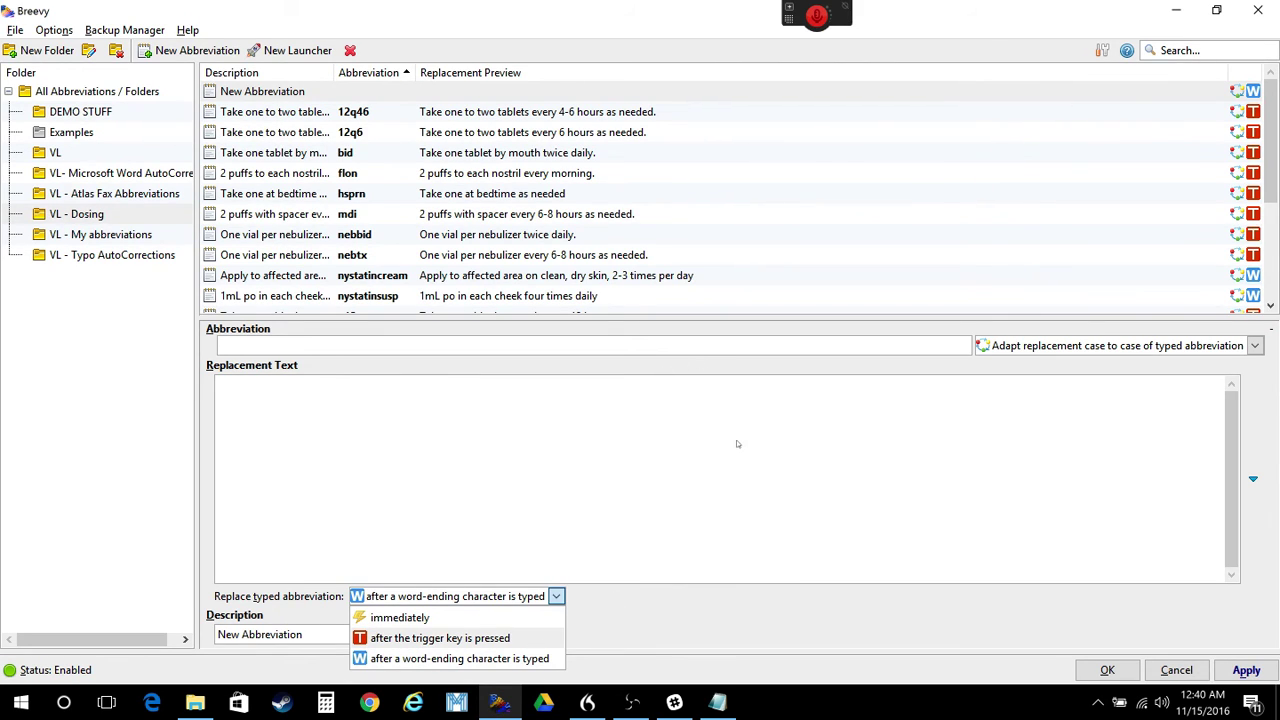
pyautogui.click(663, 466)
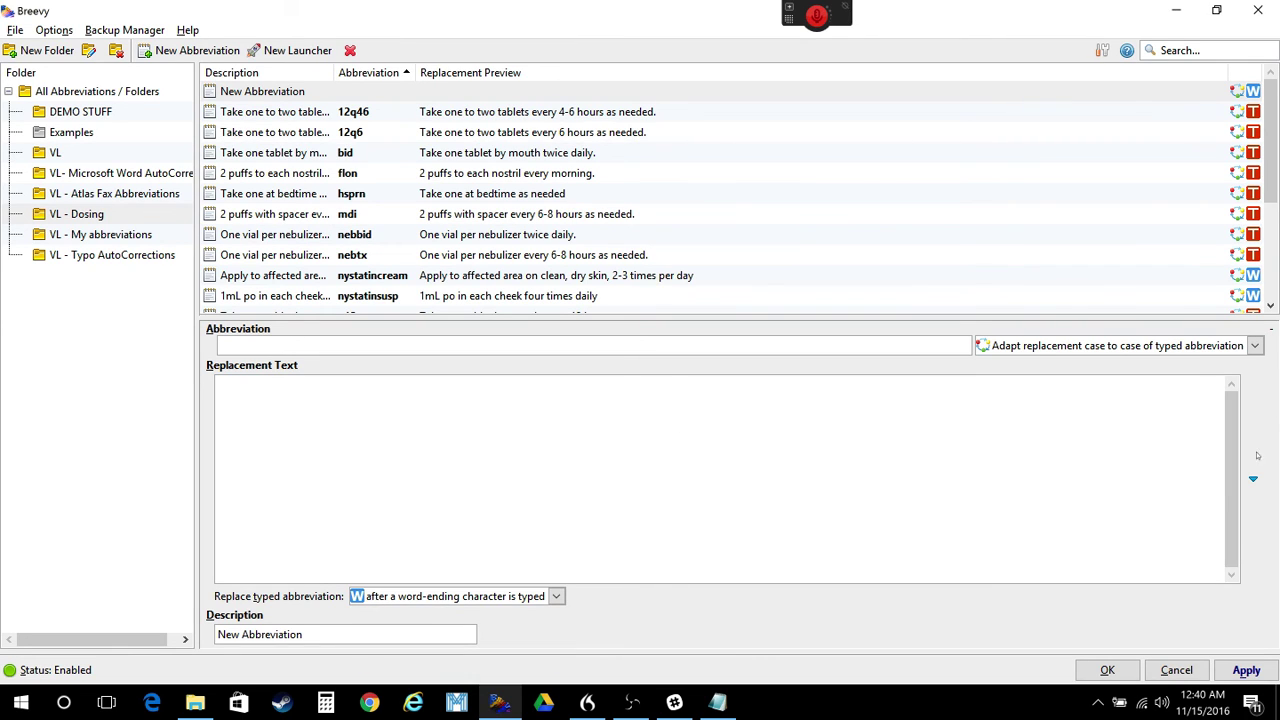
pyautogui.click(1253, 481)
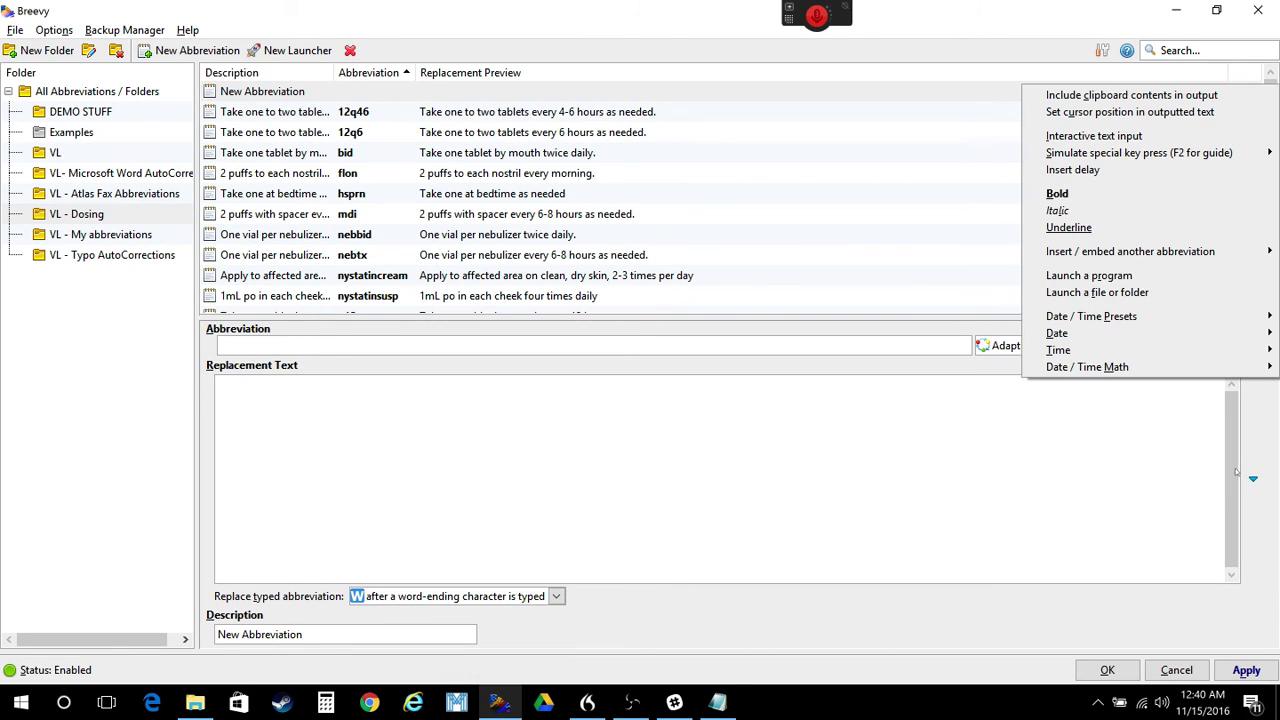
pyautogui.click(1180, 11)
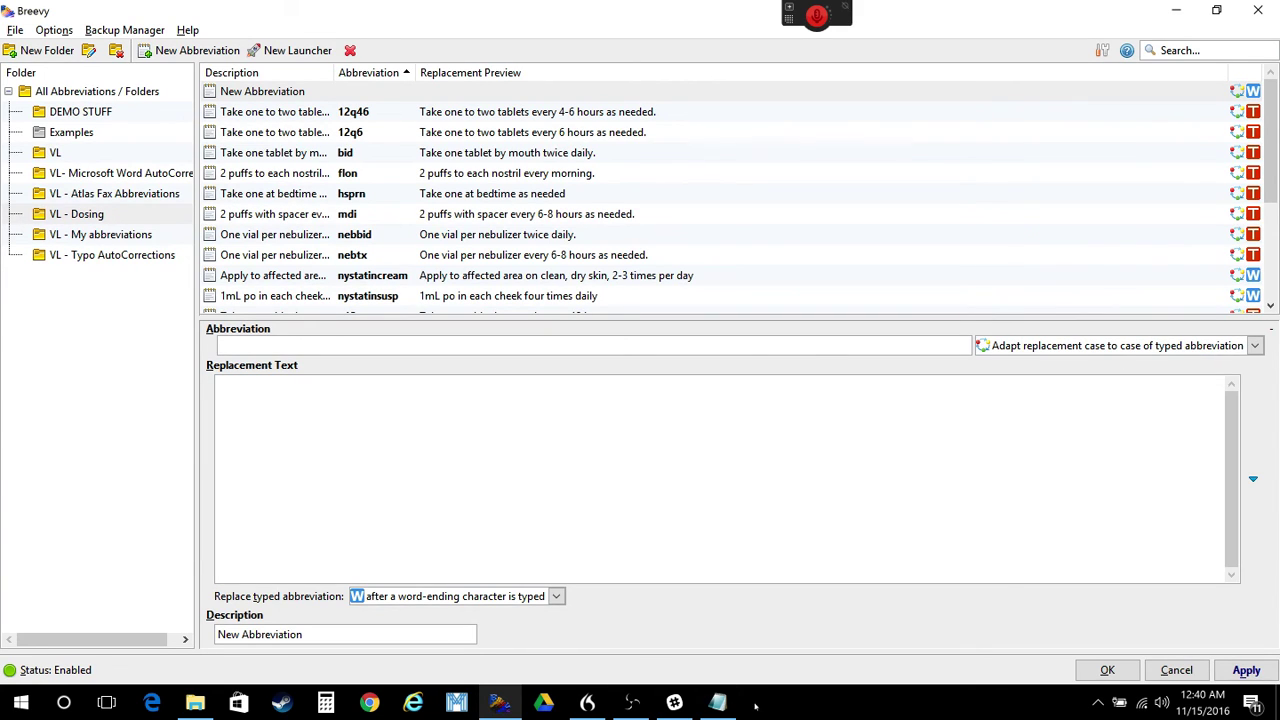
pyautogui.click(717, 703)
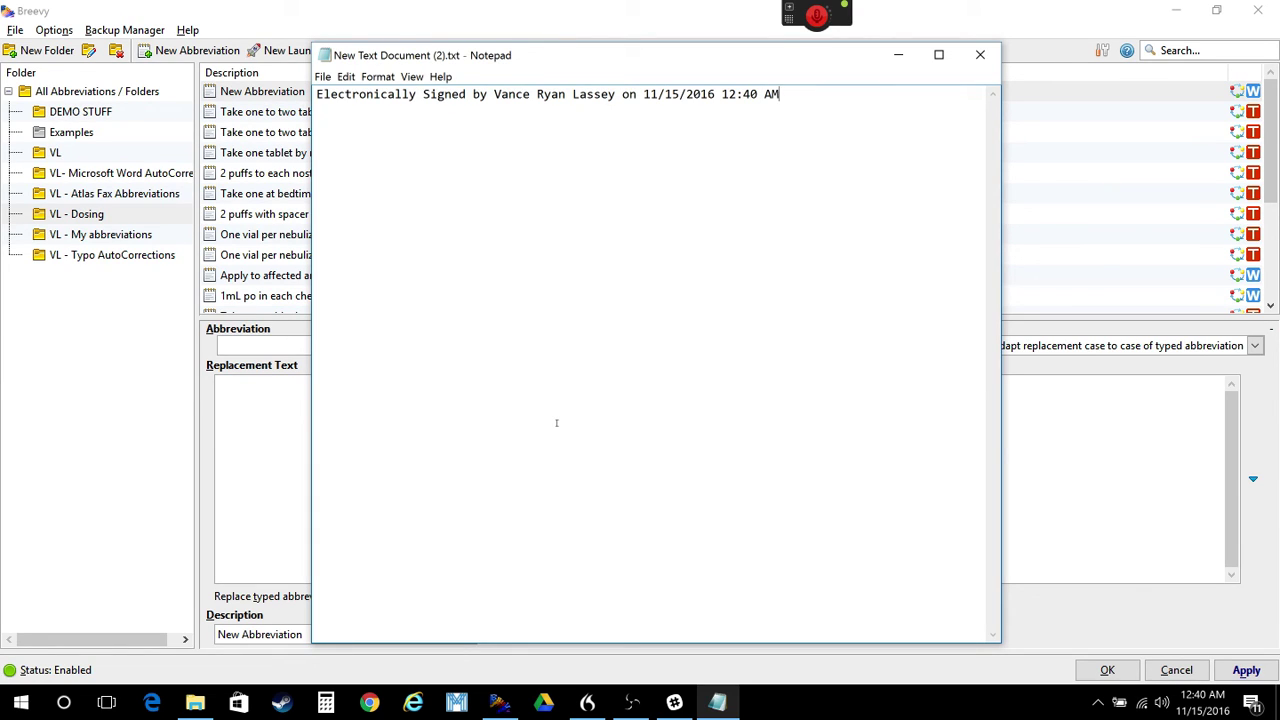
# - Insert the signer's electronic signature dated 11/15/2016 12:40 AM twice, then close Notepad without saving
pyautogui.press('Return')
pyautogui.press('Return')
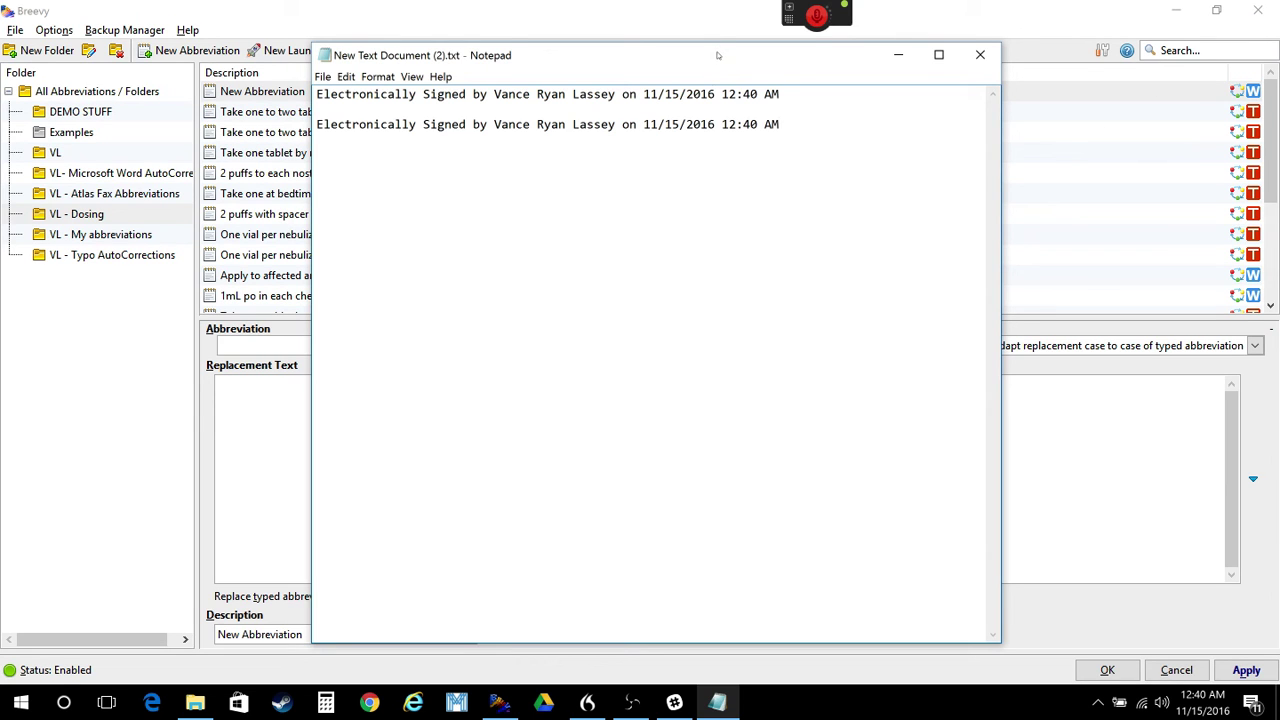
pyautogui.click(980, 55)
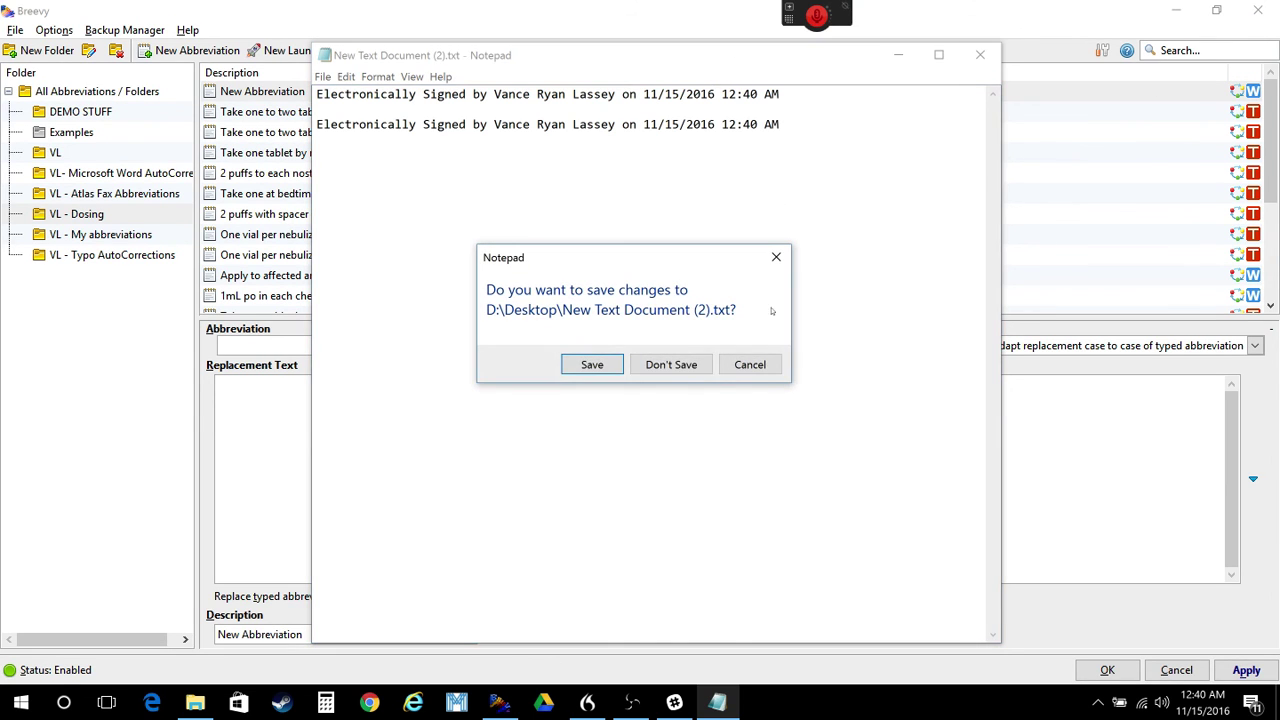
pyautogui.click(705, 367)
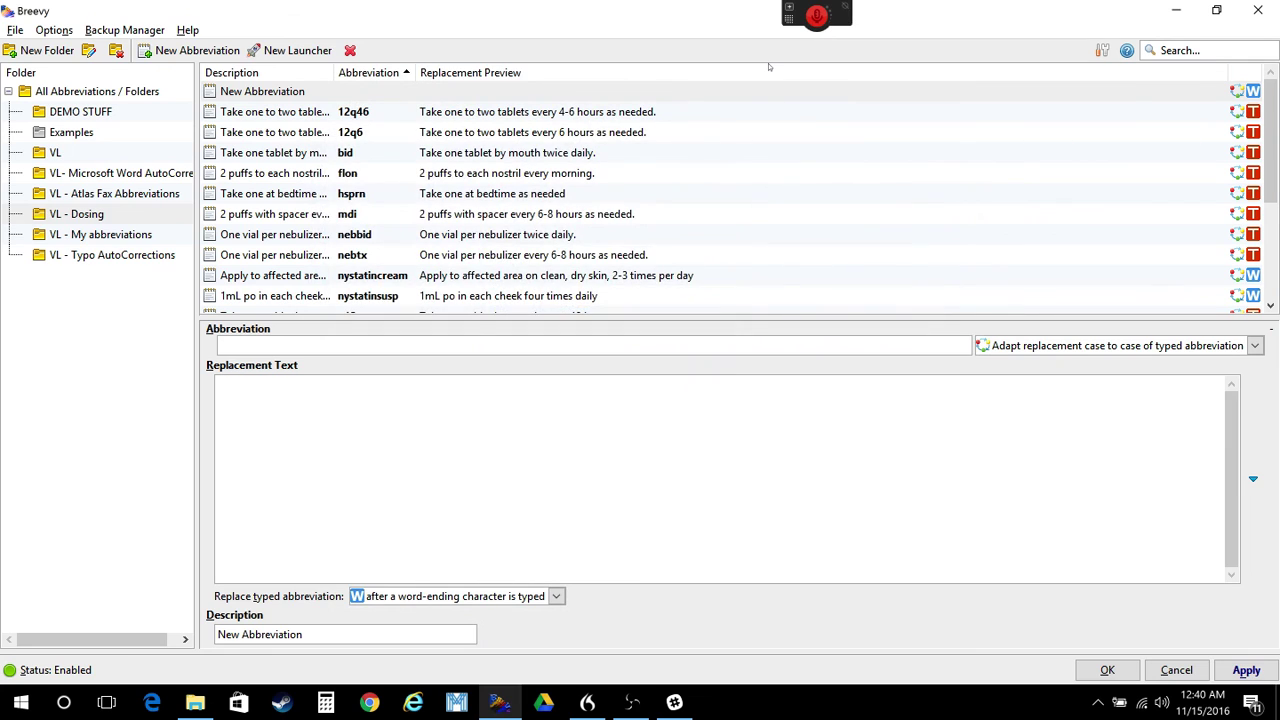
# - Minimize the Breevy window to show the Holton Direct Care desktop
pyautogui.click(1176, 10)
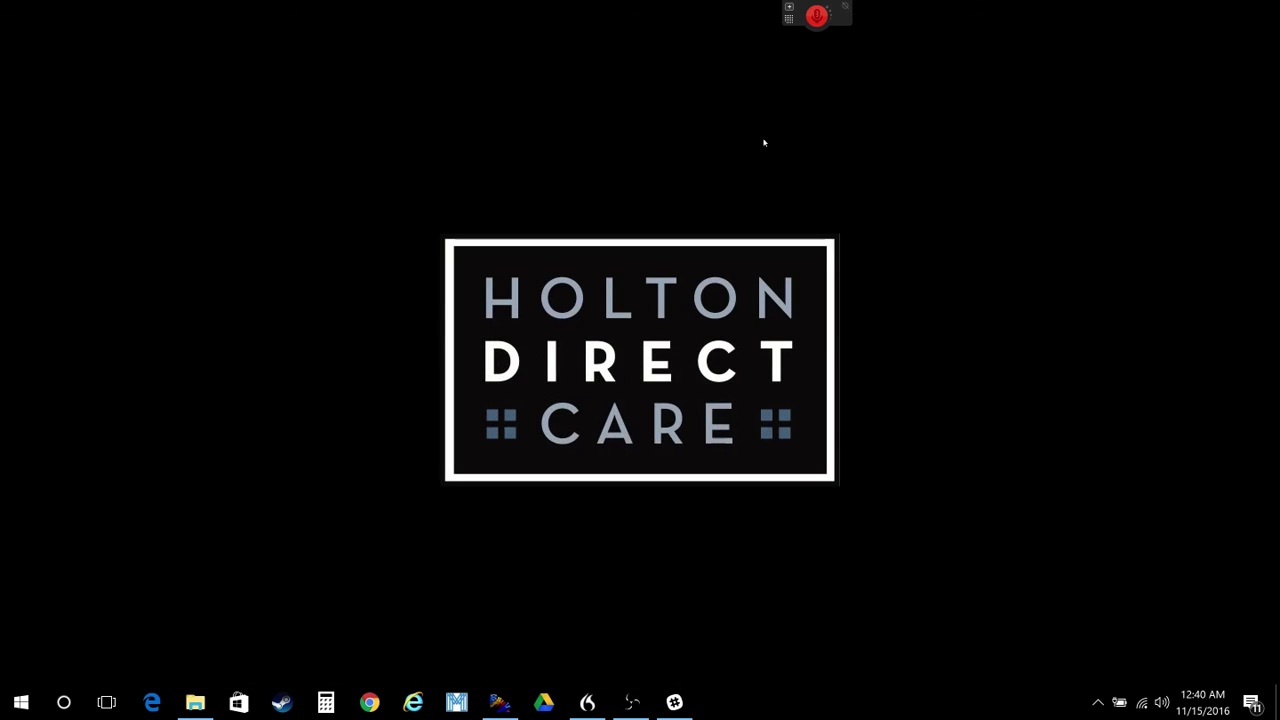